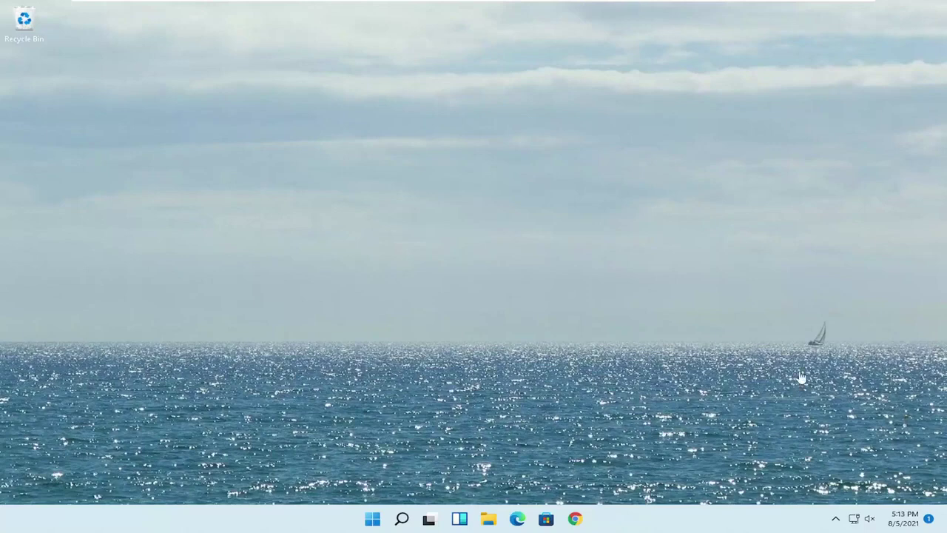
Step: Open Advanced system settings via search and show the Hardware tab of System Properties
left_click(402, 519)
type("a")
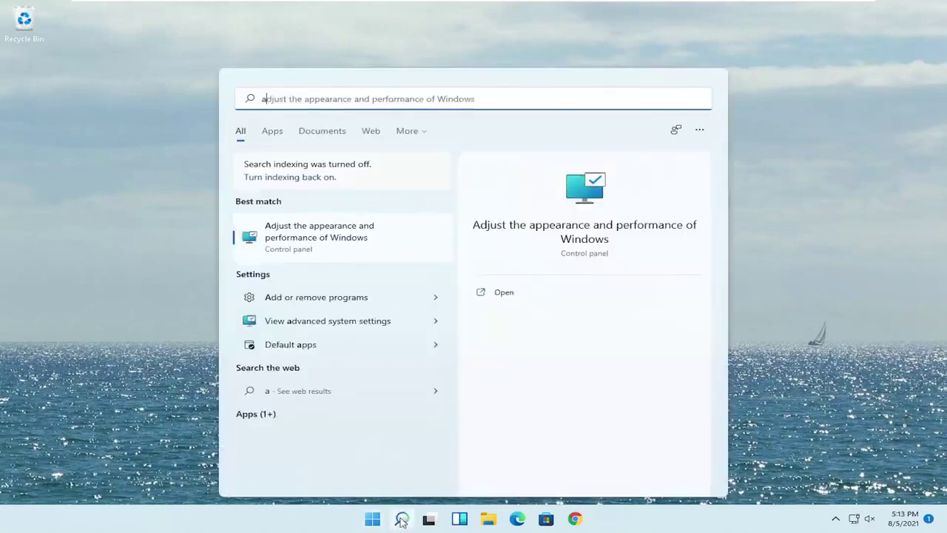
type("dvanced syst")
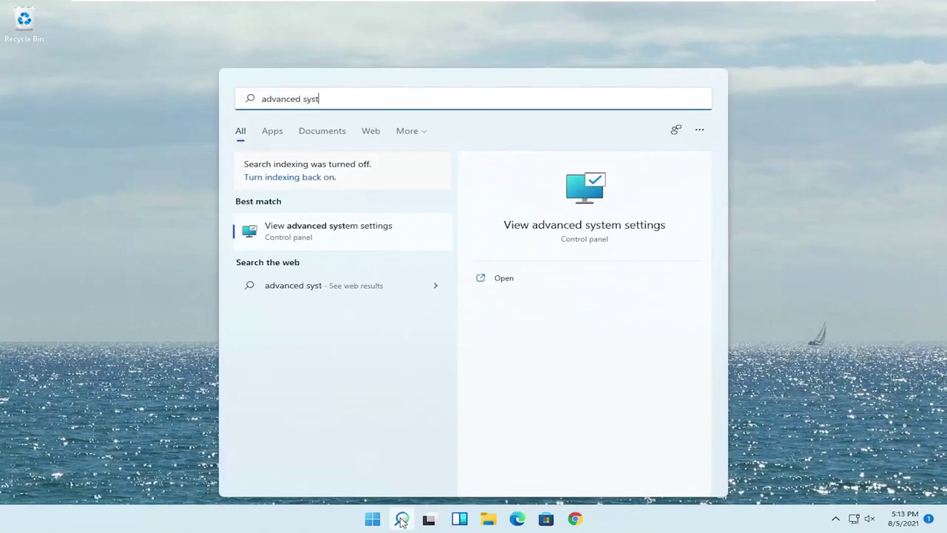
type("em")
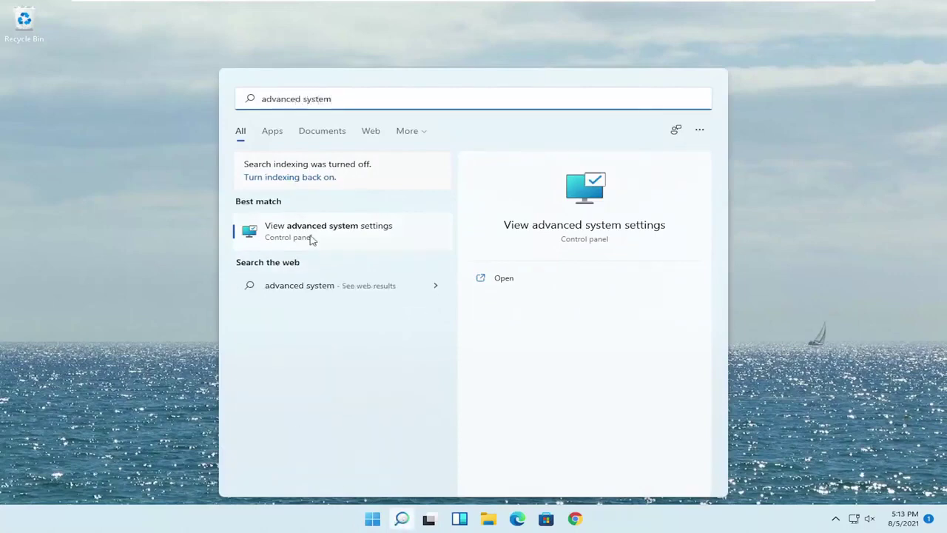
left_click(322, 231)
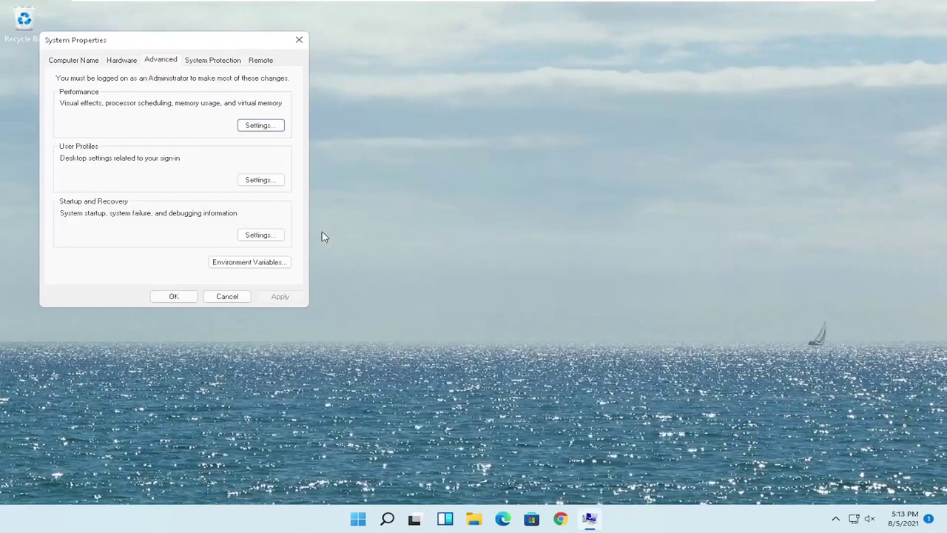
left_click_drag(185, 37, 467, 116)
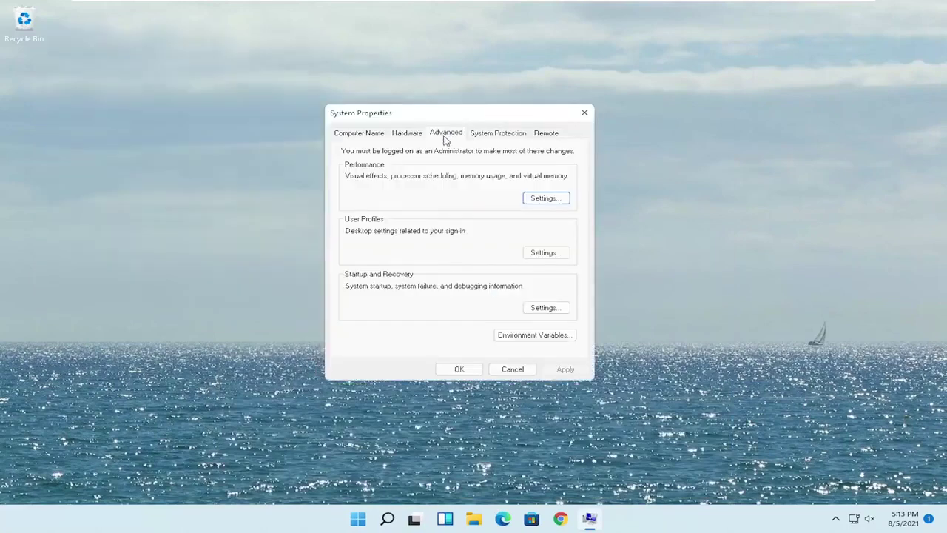
left_click(409, 133)
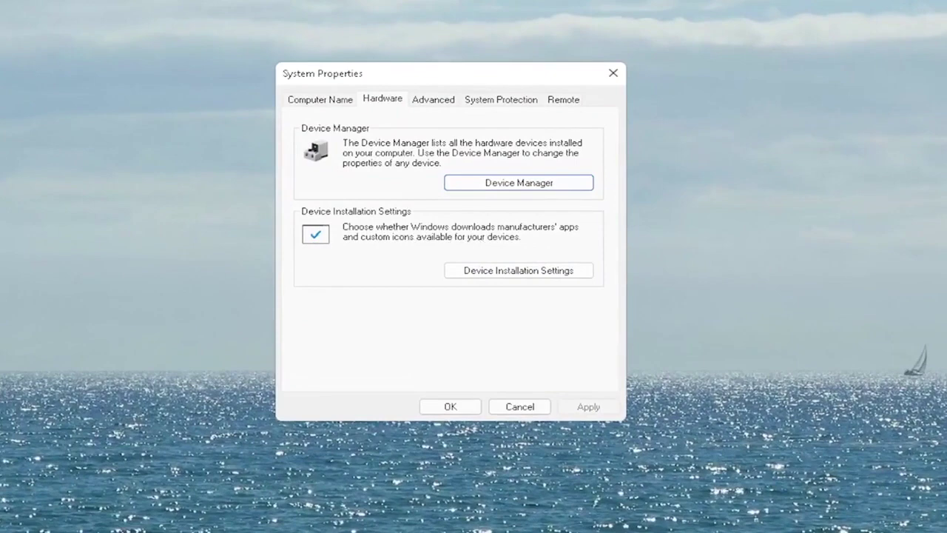
Step: Keep automatic download of manufacturers' apps and custom icons in Device Installation Settings, and save
left_click(514, 270)
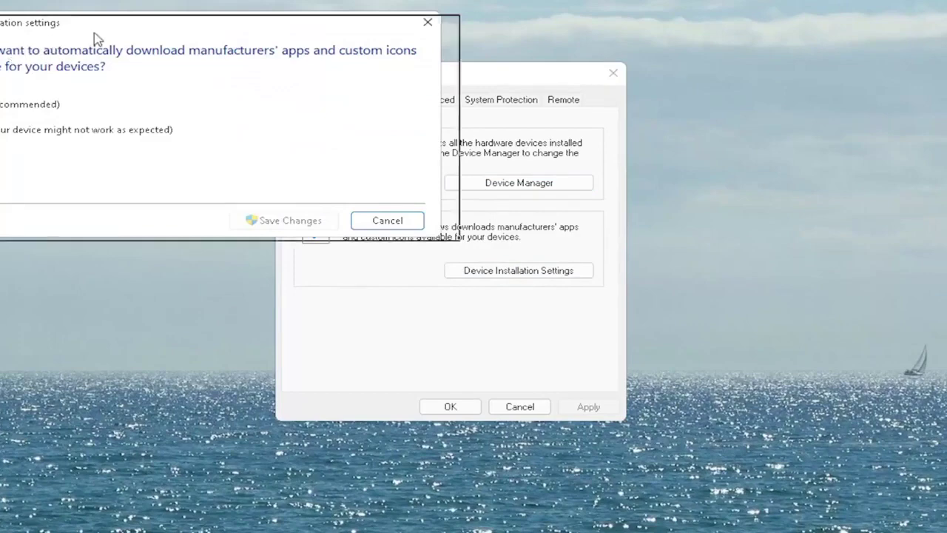
left_click_drag(95, 32, 307, 89)
left_click(218, 164)
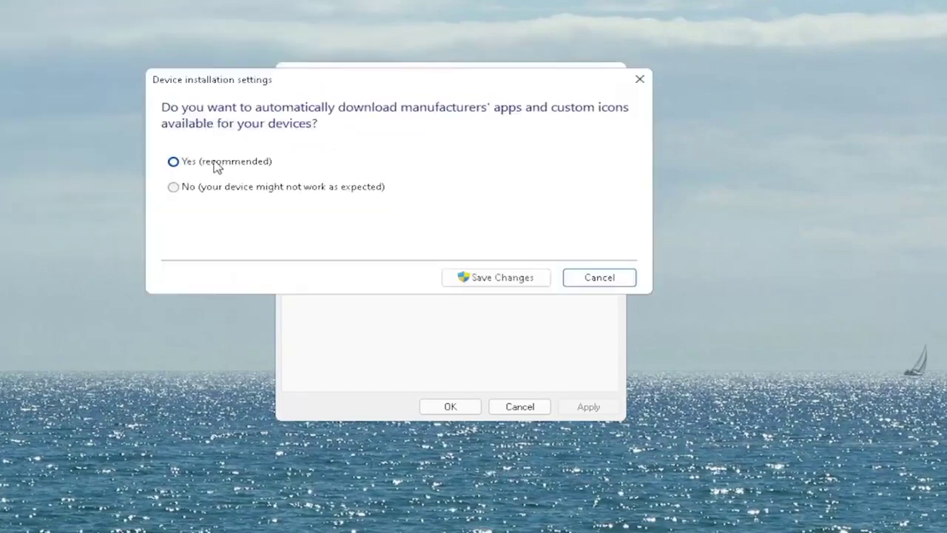
left_click(512, 278)
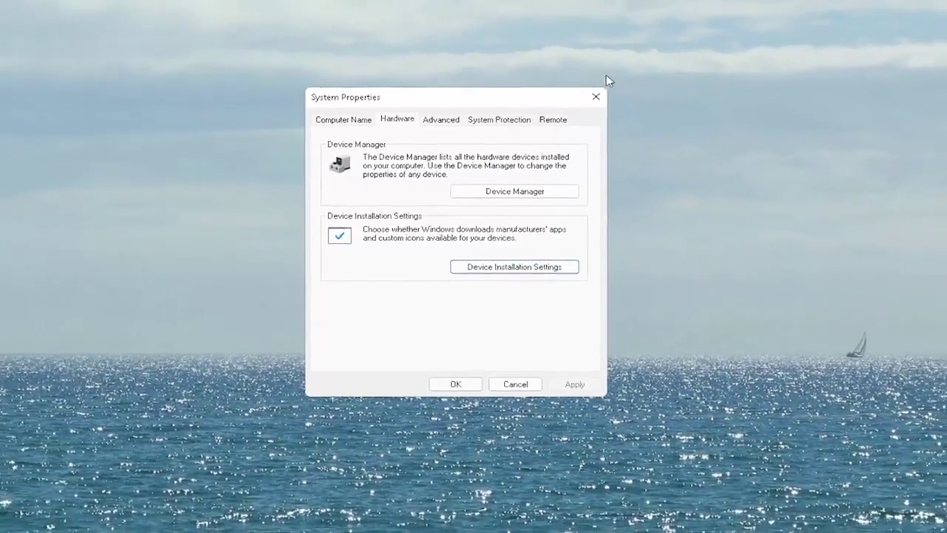
Step: Close System Properties and open Device Manager through Windows search
left_click(613, 72)
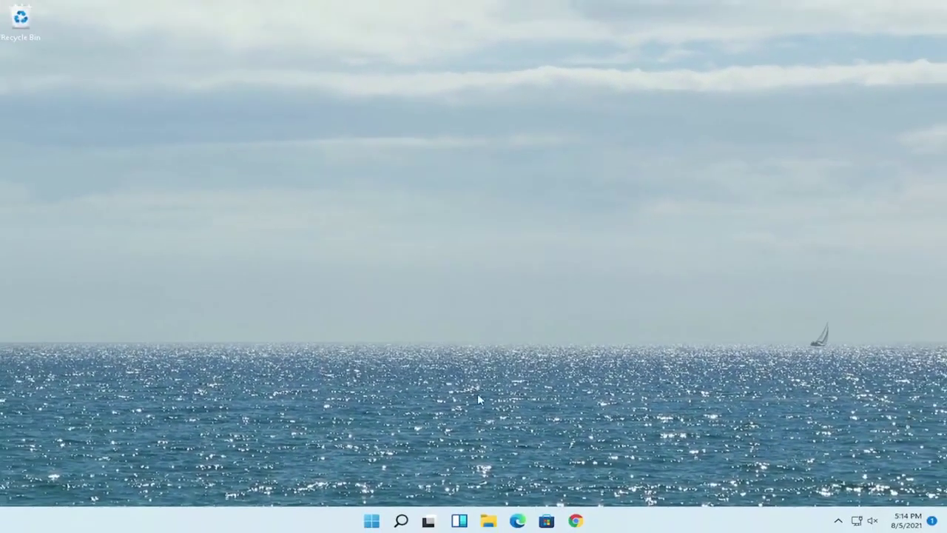
left_click(402, 521)
type("de")
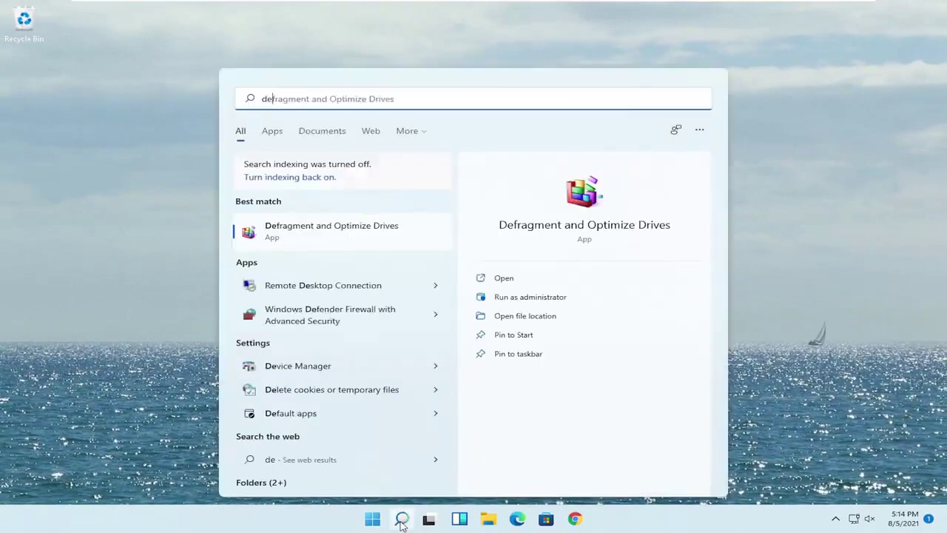
type("vice manager")
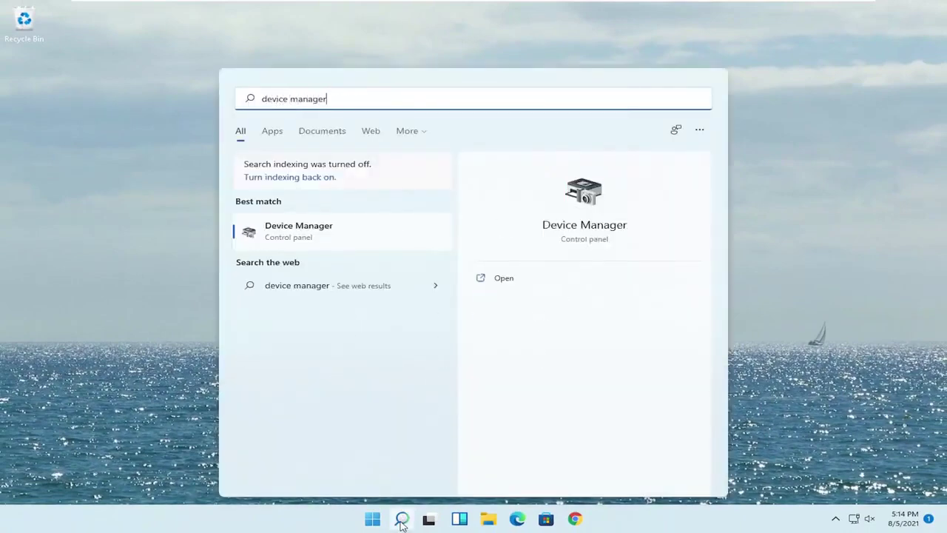
left_click(315, 234)
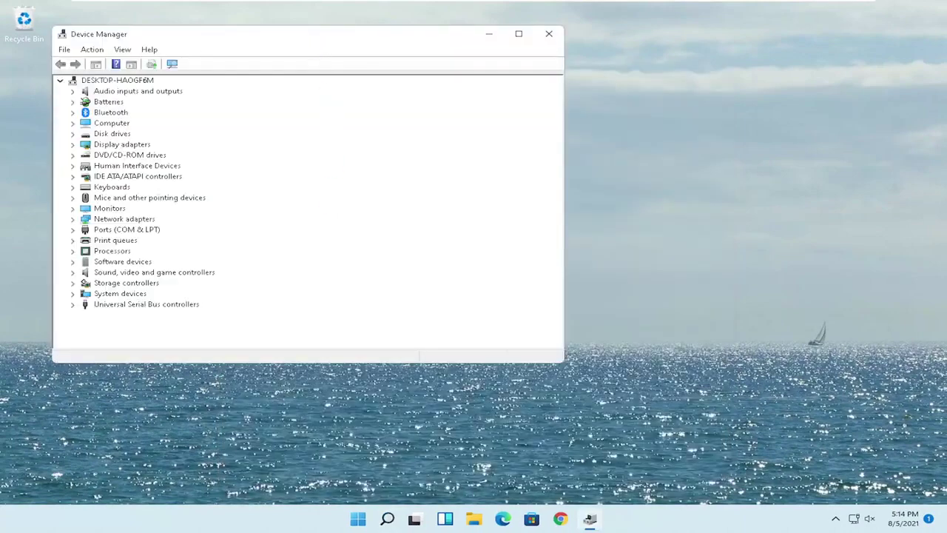
mouse_move(315, 44)
left_mouse_down()
mouse_move(444, 69)
mouse_move(444, 79)
left_mouse_up()
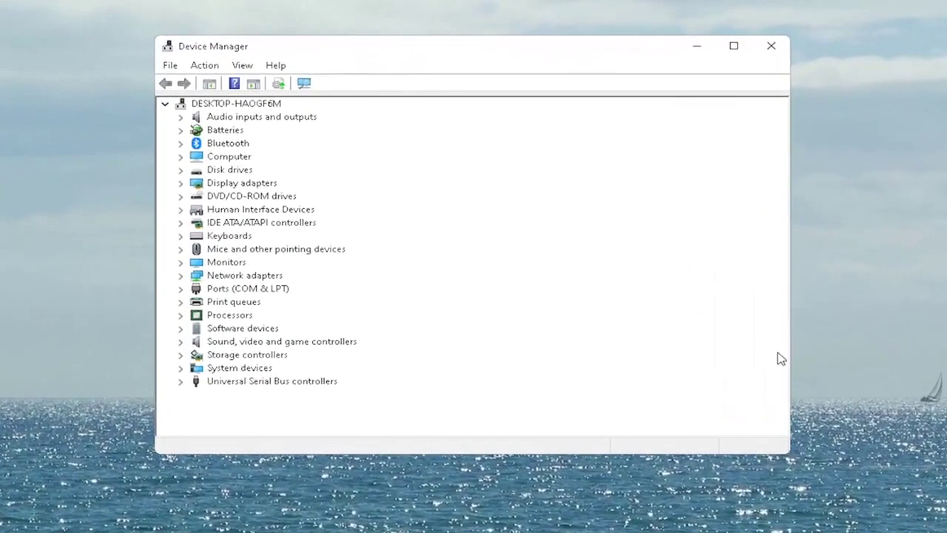
Step: Open the Driver tab of the High Definition Audio Device's properties under Sound, video and game controllers
left_click(248, 341)
double_click(290, 343)
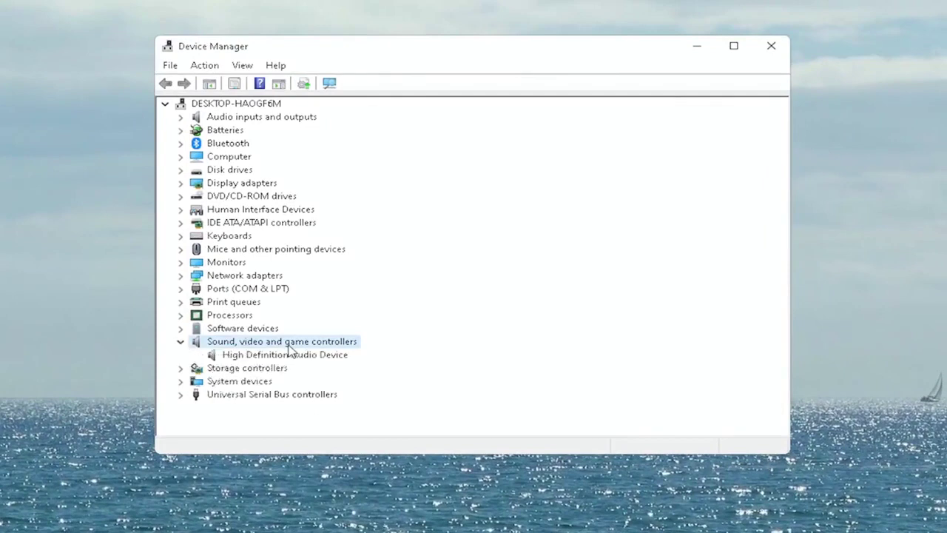
left_click(267, 356)
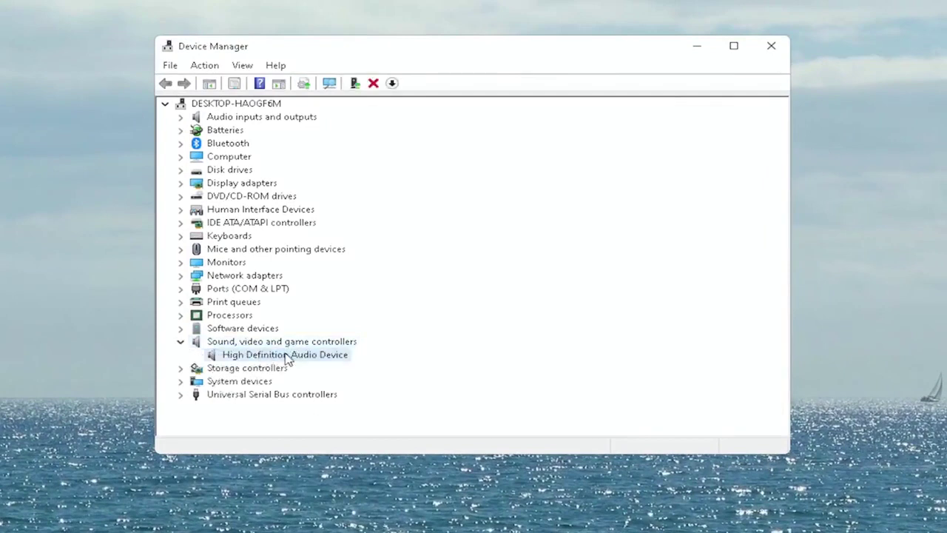
right_click(287, 356)
left_click(327, 438)
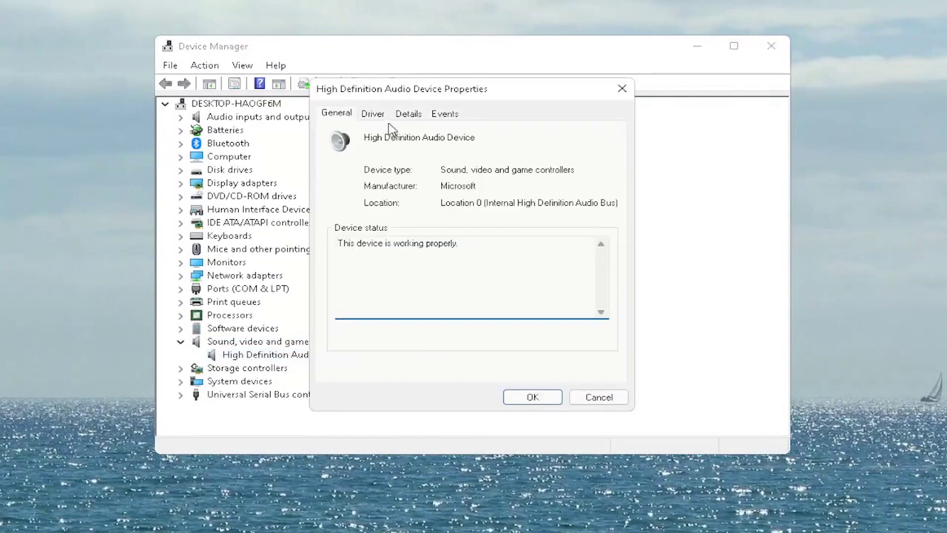
left_click(381, 118)
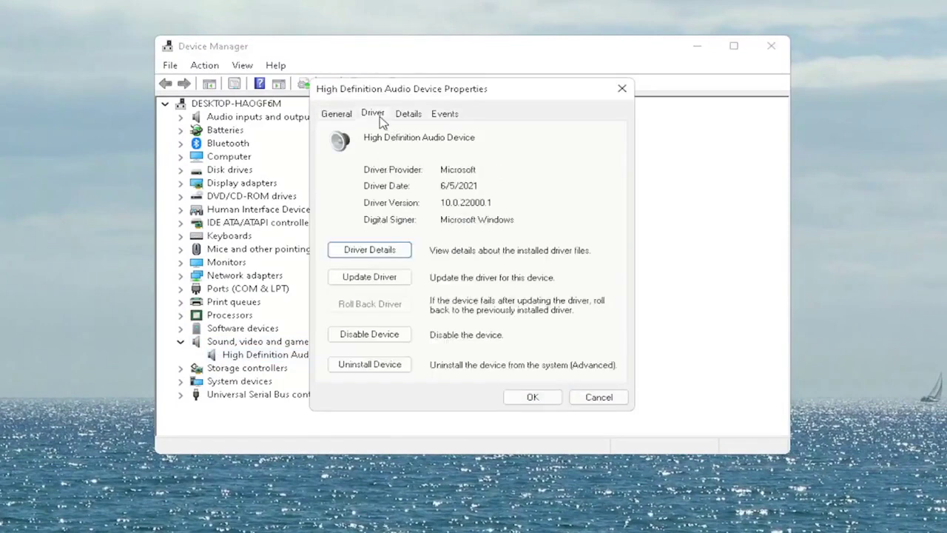
Step: Reinstall the High Definition Audio Device driver from the list on this computer, accepting the warning
left_click(381, 278)
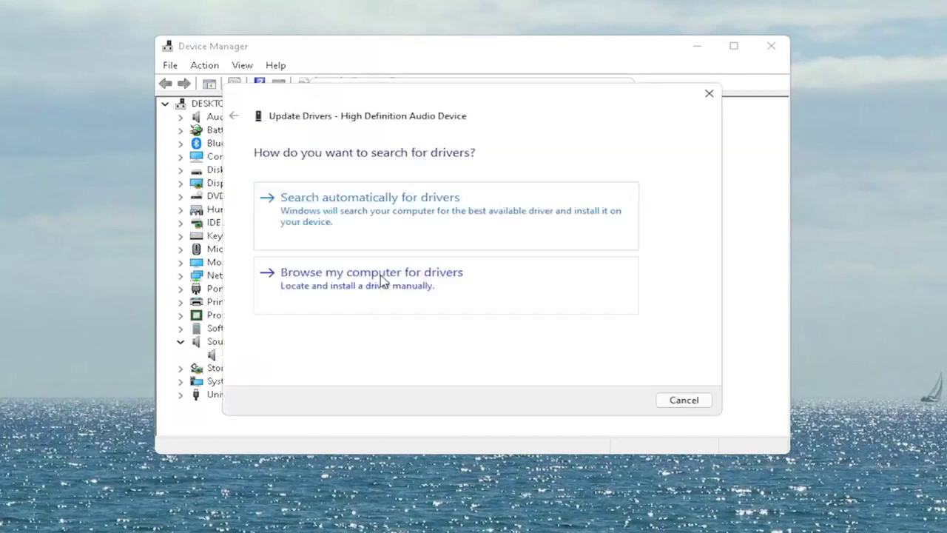
left_click(435, 279)
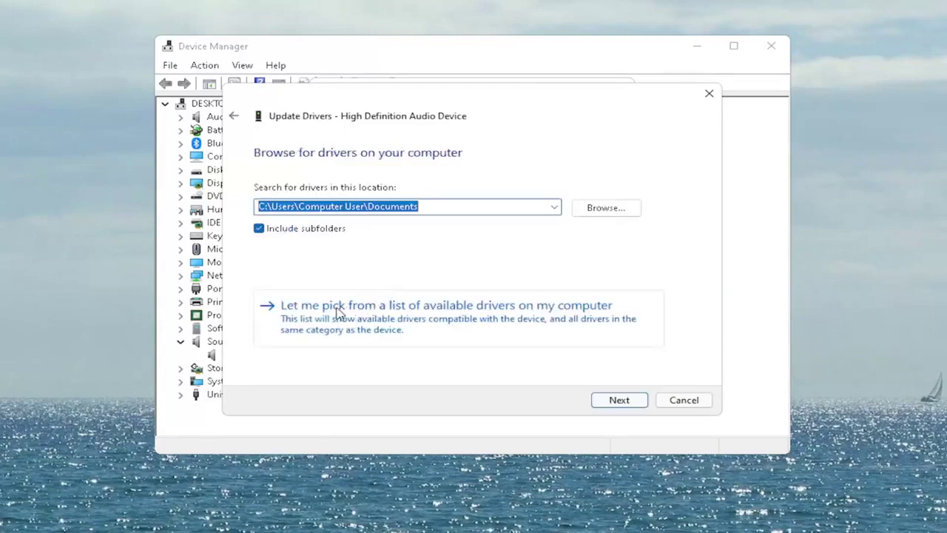
left_click(453, 330)
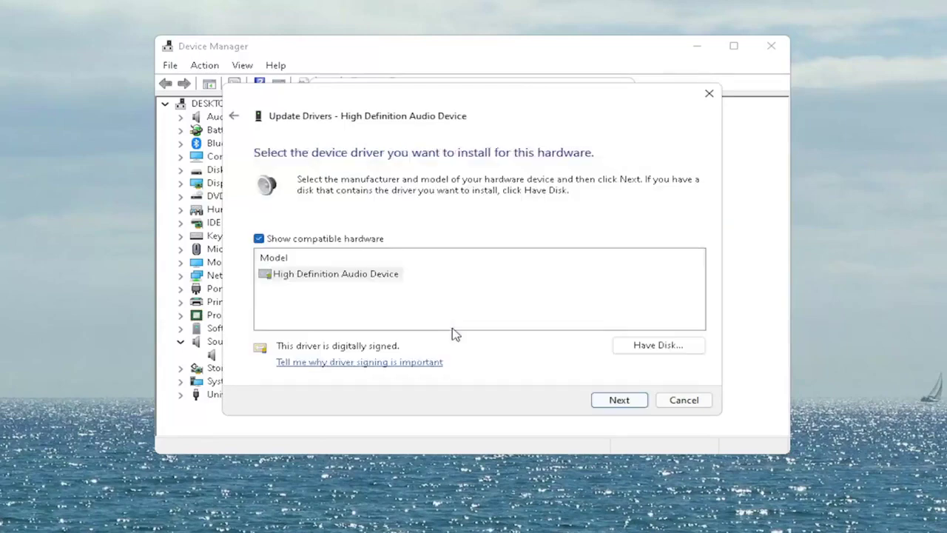
left_click(313, 278)
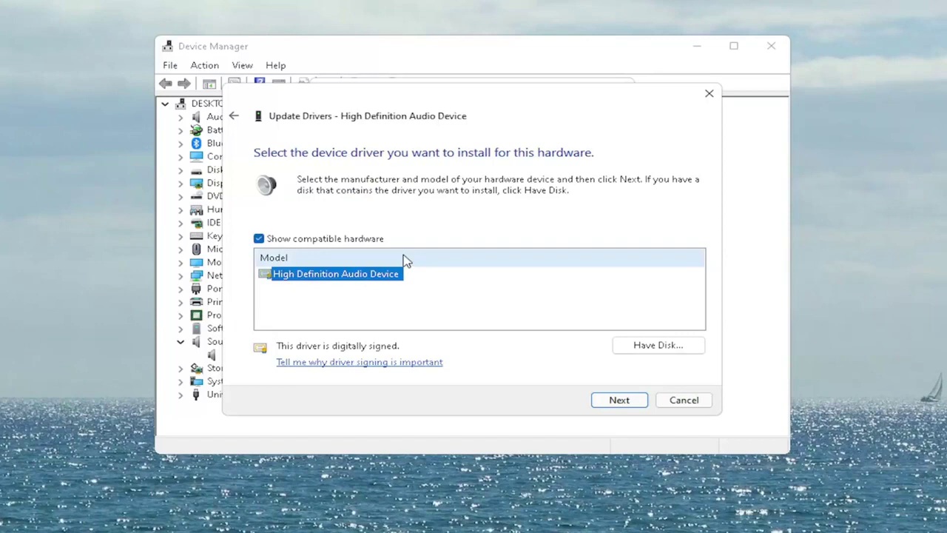
left_click(613, 398)
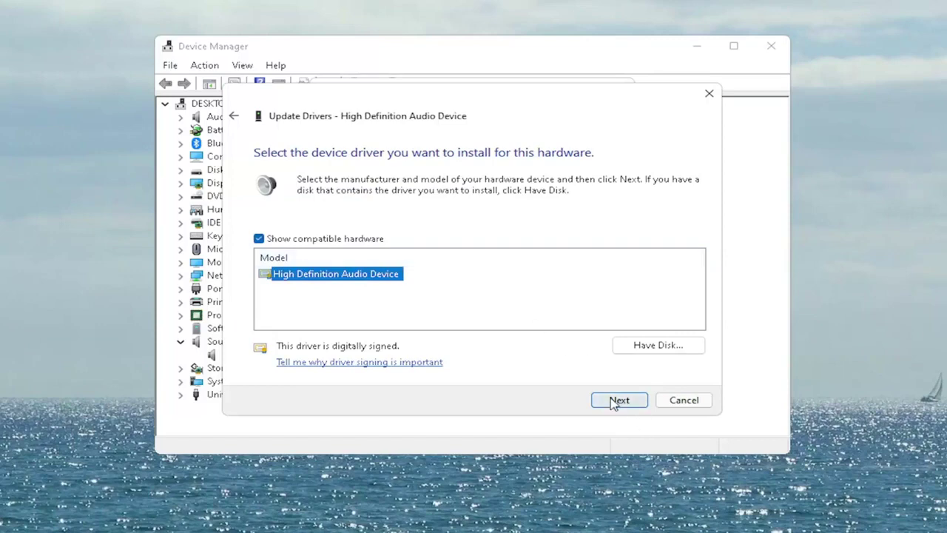
left_click_drag(491, 249, 433, 217)
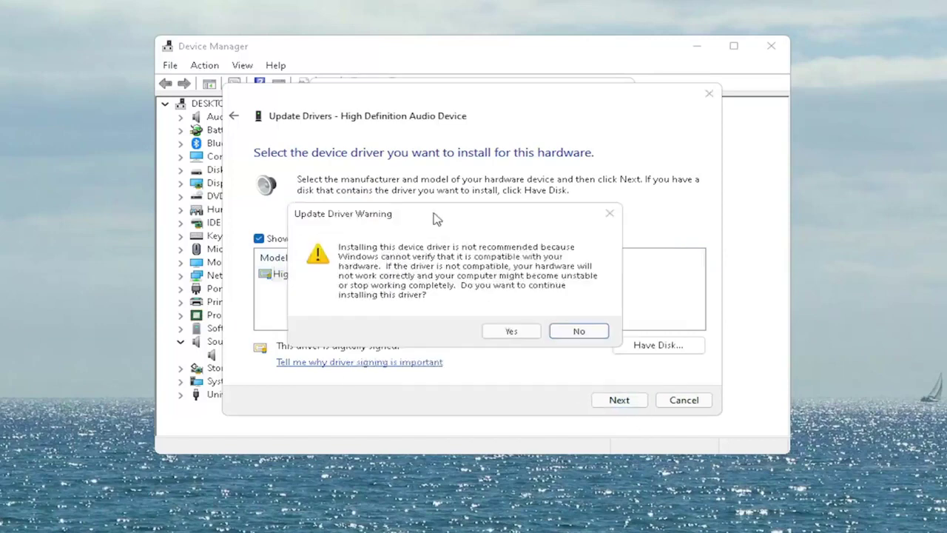
left_click(523, 331)
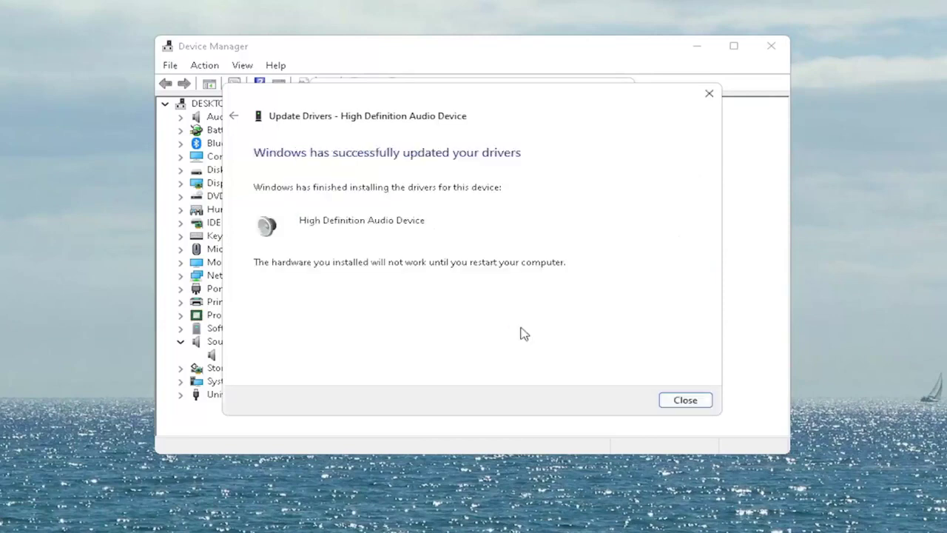
left_click(686, 400)
Step: Answer the System Settings Change restart prompt
left_click(534, 398)
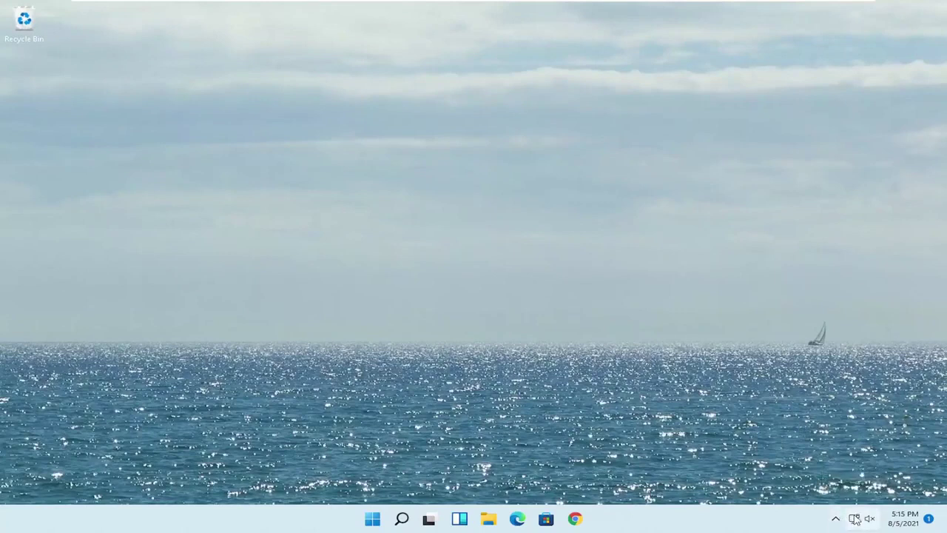
Step: From the tray's Bluetooth icon, open Bluetooth devices and scan to add a Bluetooth device
left_click(839, 520)
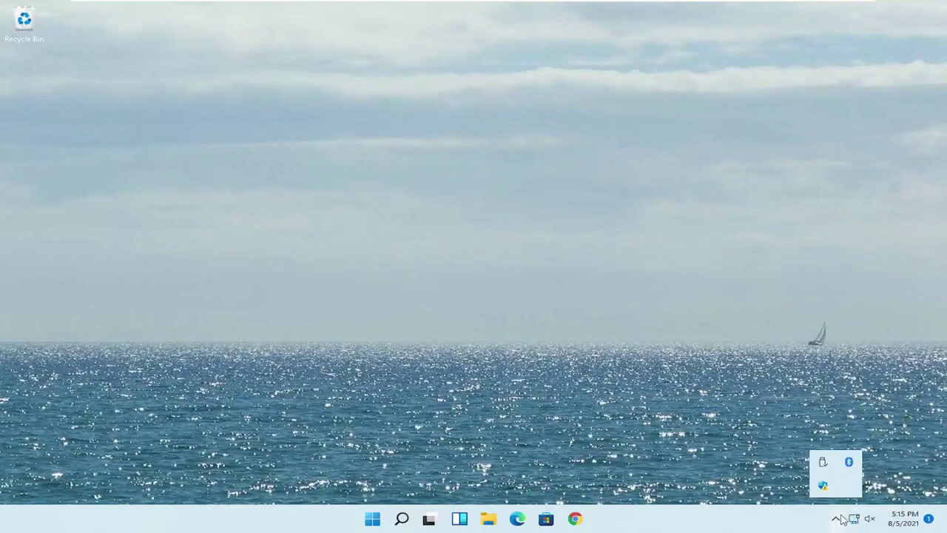
right_click(851, 467)
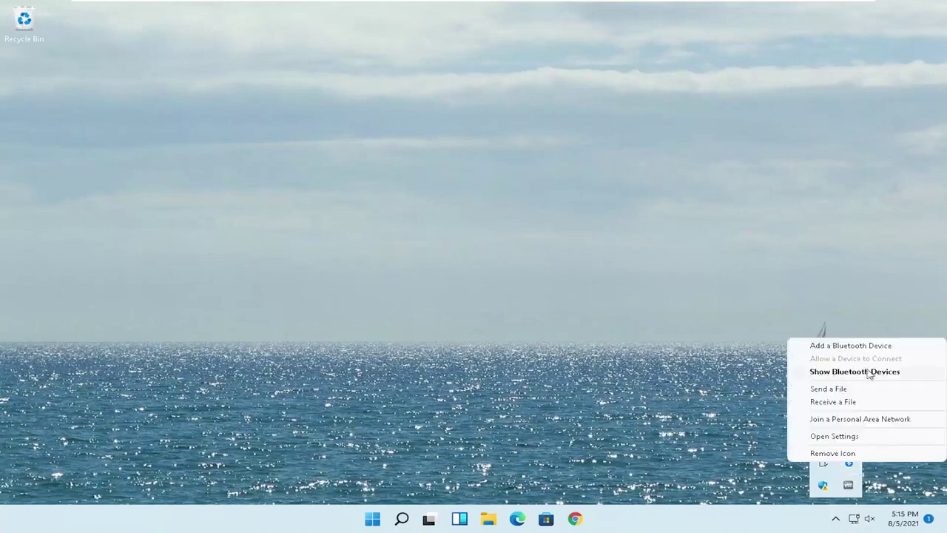
left_click(863, 373)
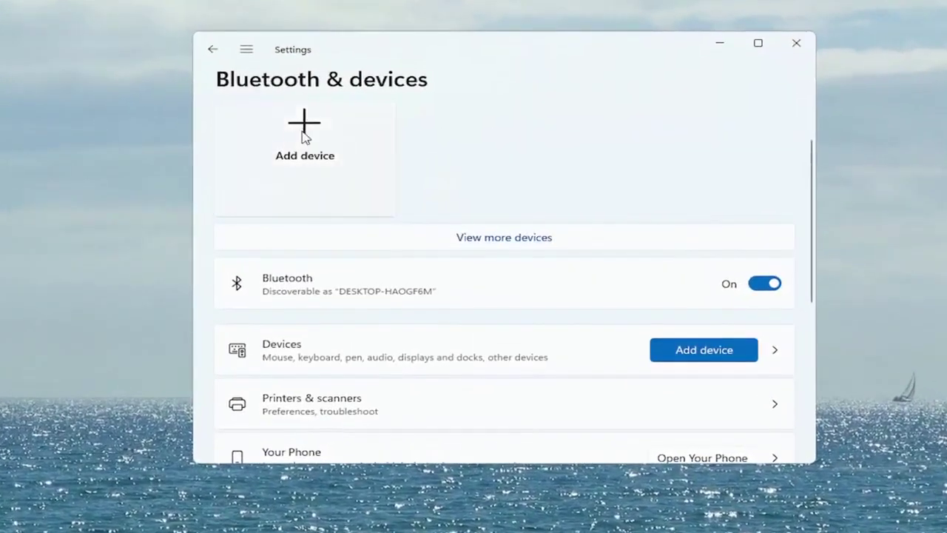
left_click(304, 139)
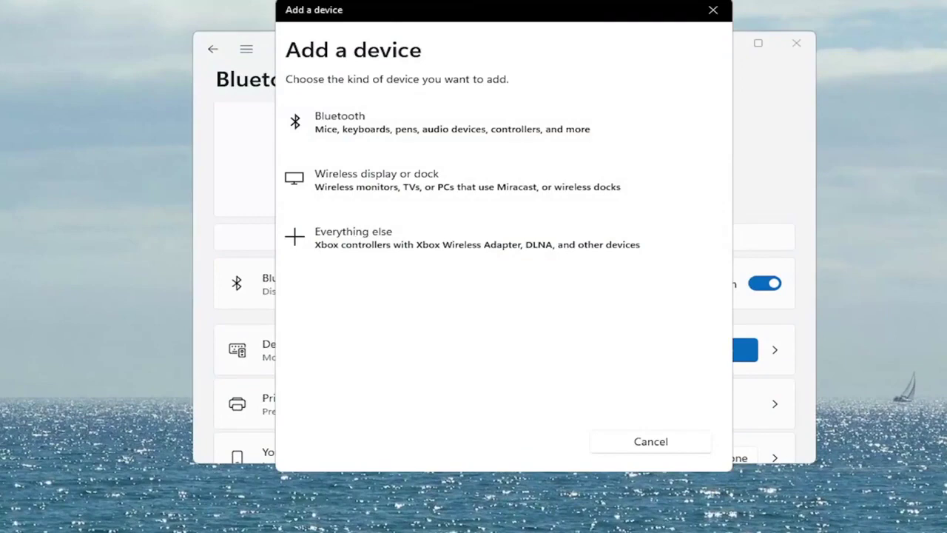
left_click(342, 133)
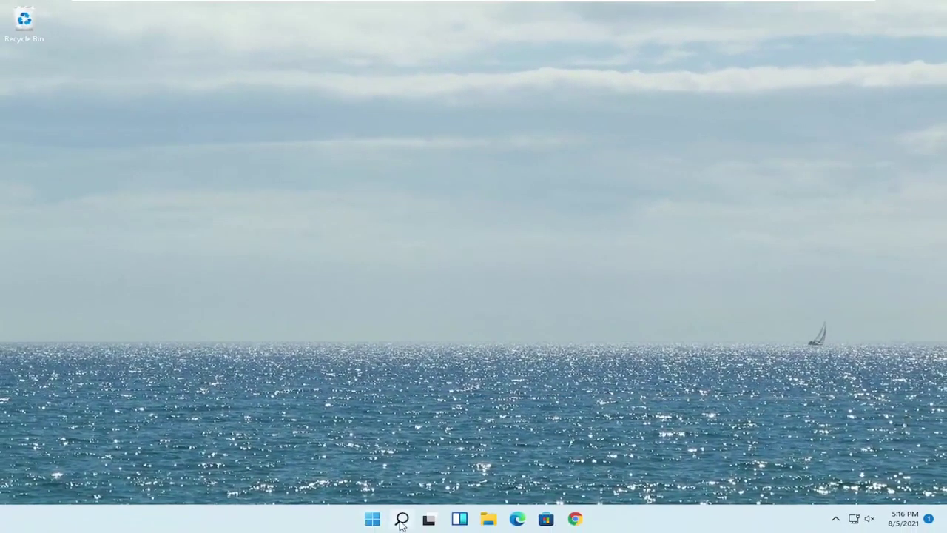
Step: Open Settings at System > Sound and expand the output devices list showing Speakers
left_click(402, 520)
type("s")
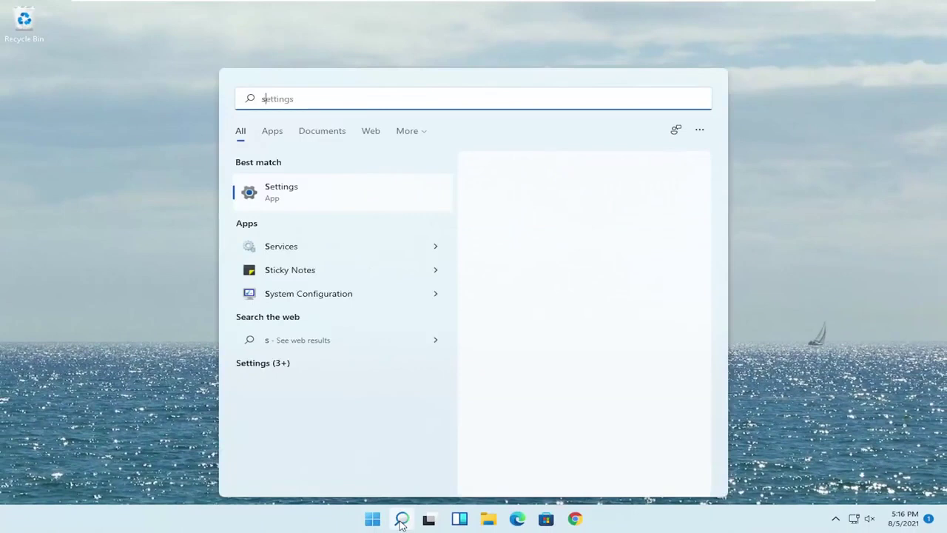
type("ettings")
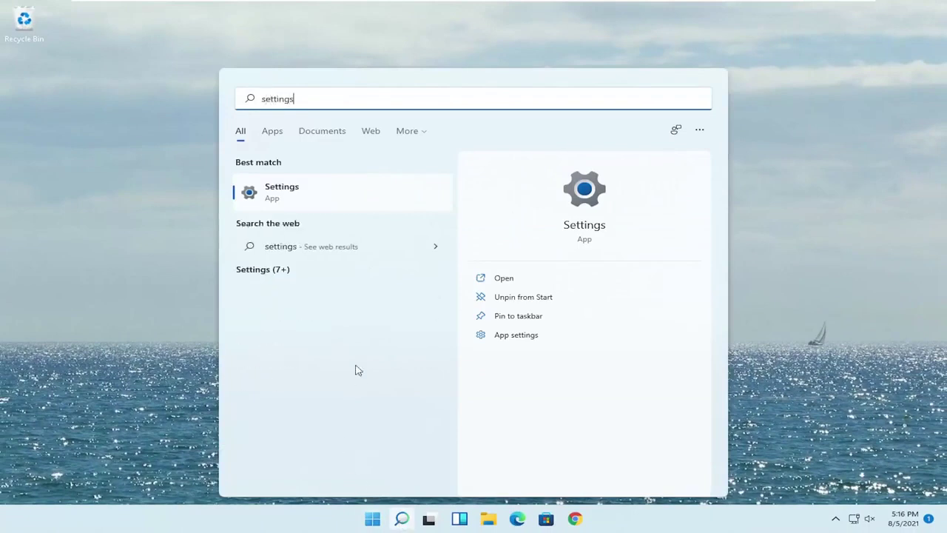
left_click(285, 192)
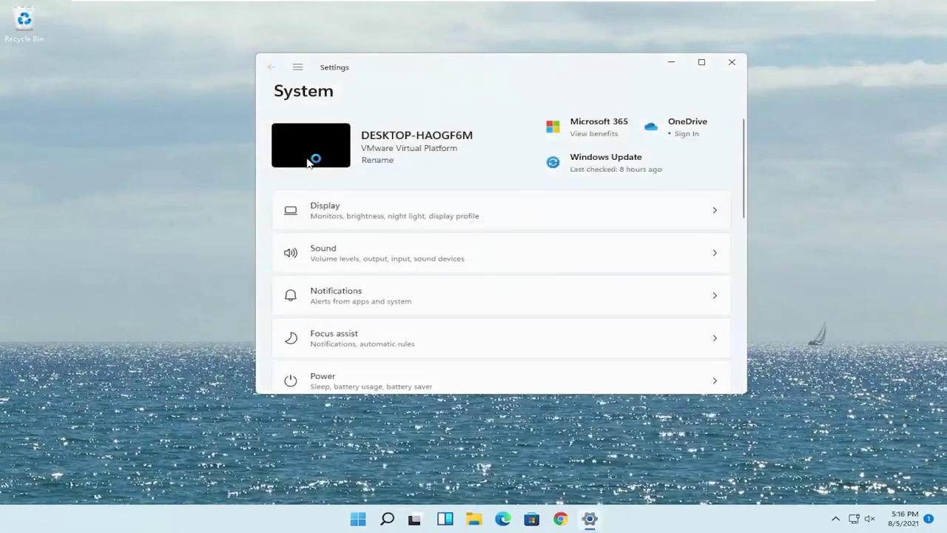
left_click(299, 70)
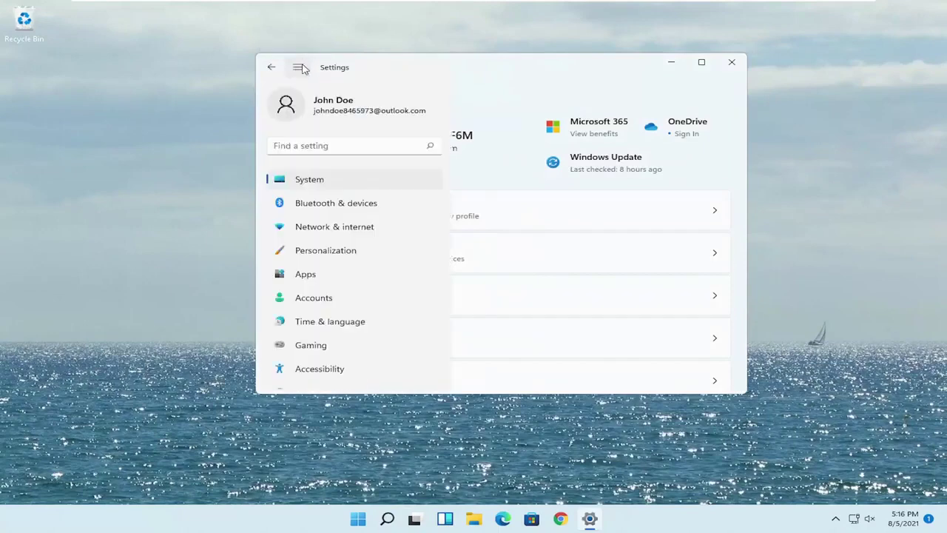
left_click(290, 185)
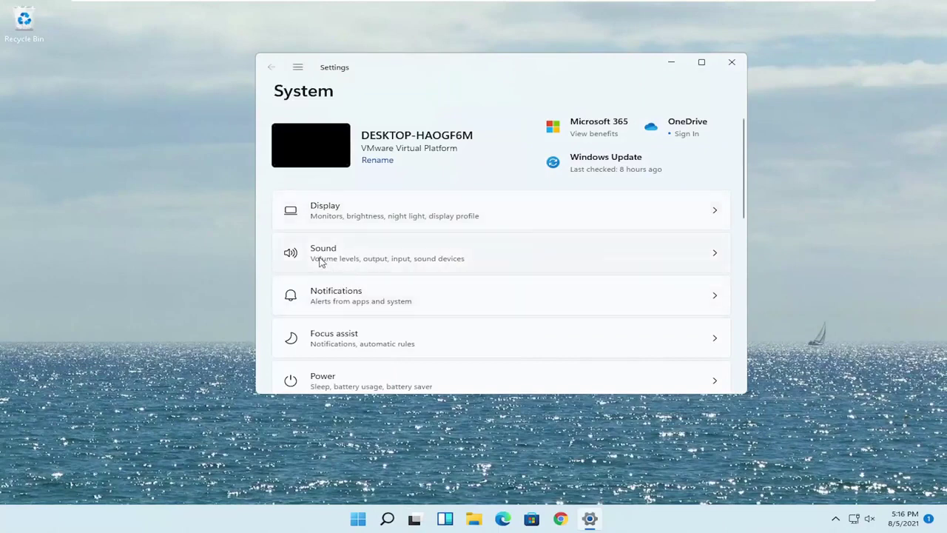
left_click(362, 259)
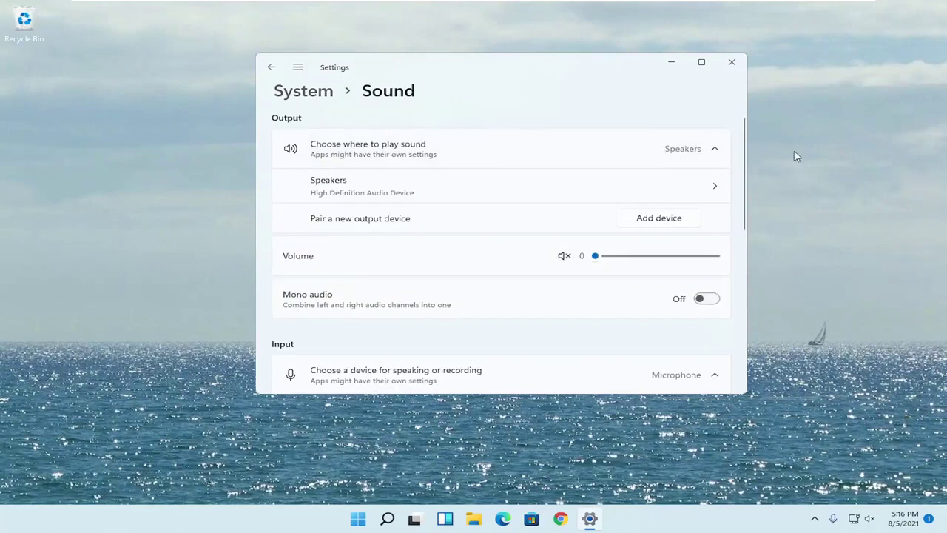
left_click(657, 153)
Step: Block then re-allow audio on the Speakers, test the volume slider, and go back to Sound
left_click(360, 188)
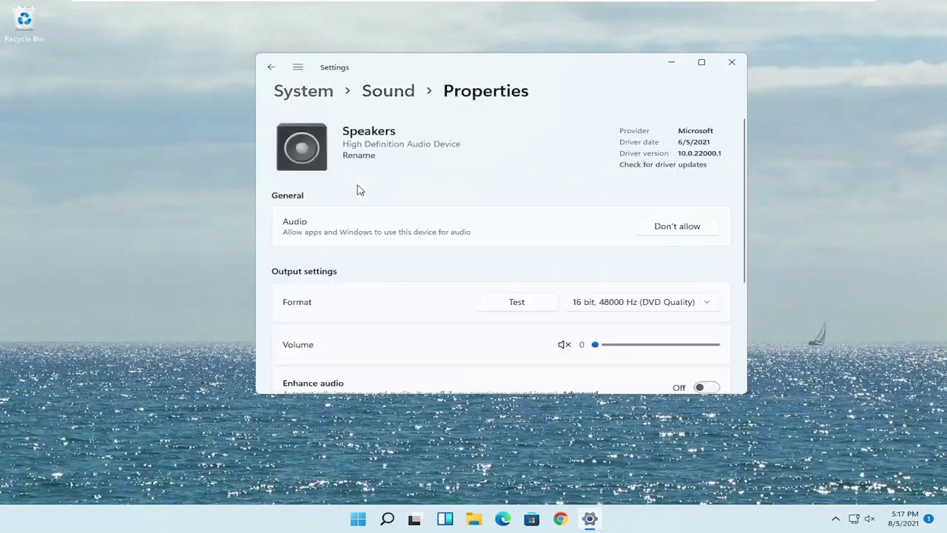
left_click(684, 227)
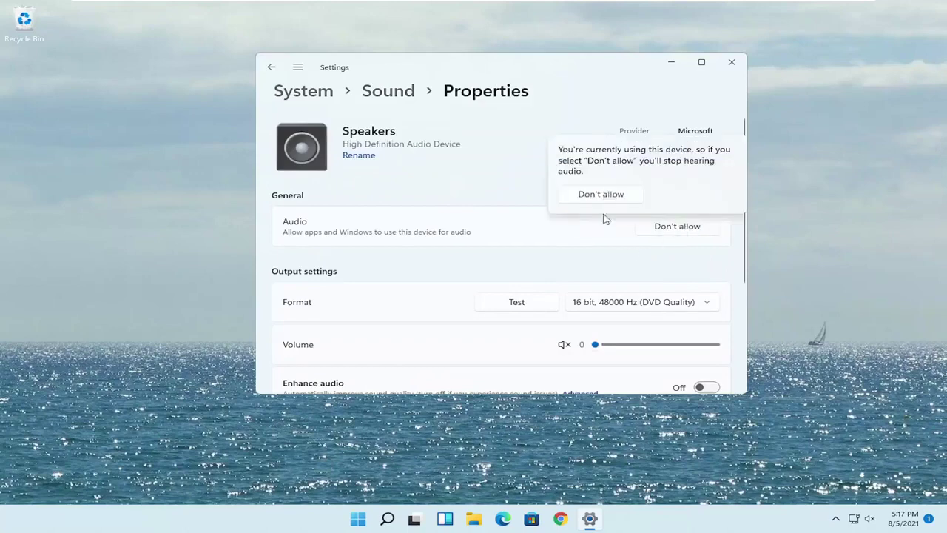
left_click(582, 195)
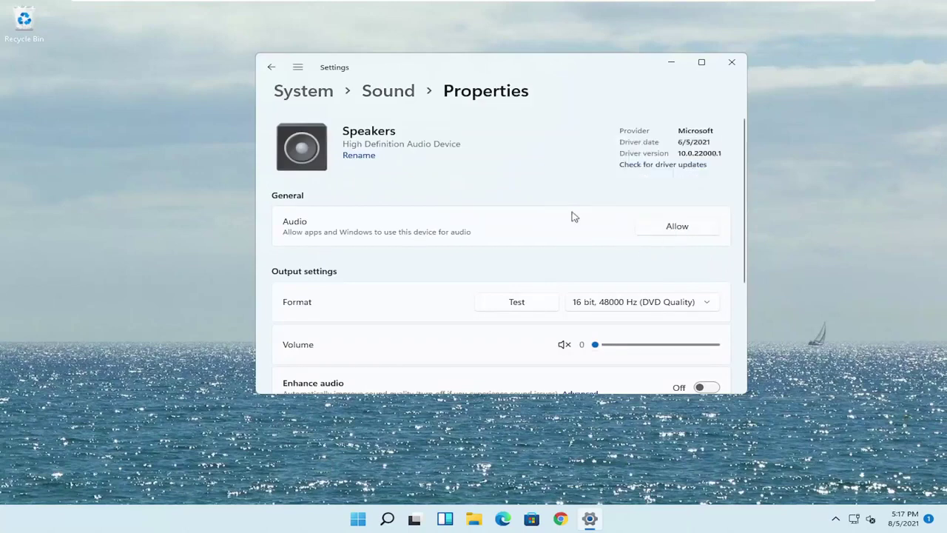
left_click(675, 229)
scroll(639, 247, "down", 2)
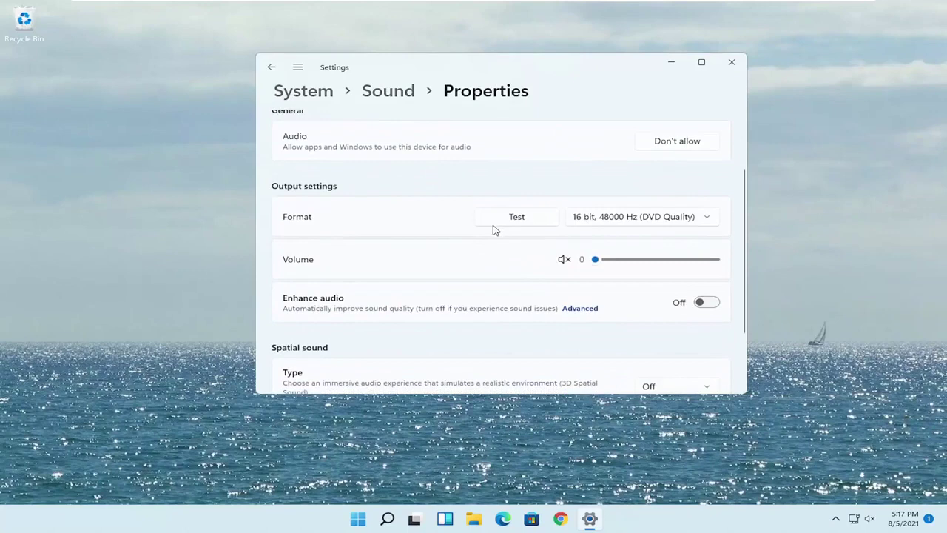
left_click_drag(613, 261, 550, 265)
scroll(437, 231, "up", 2)
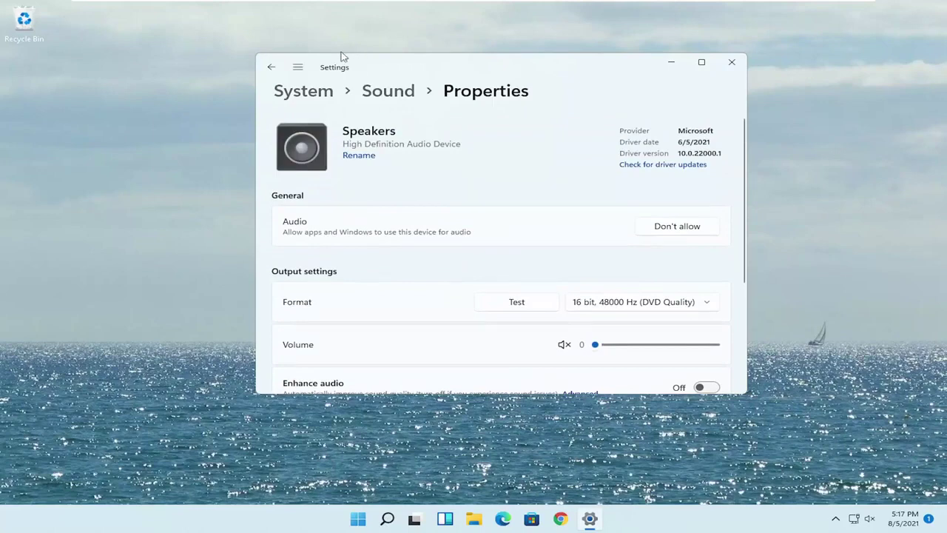
left_click(272, 67)
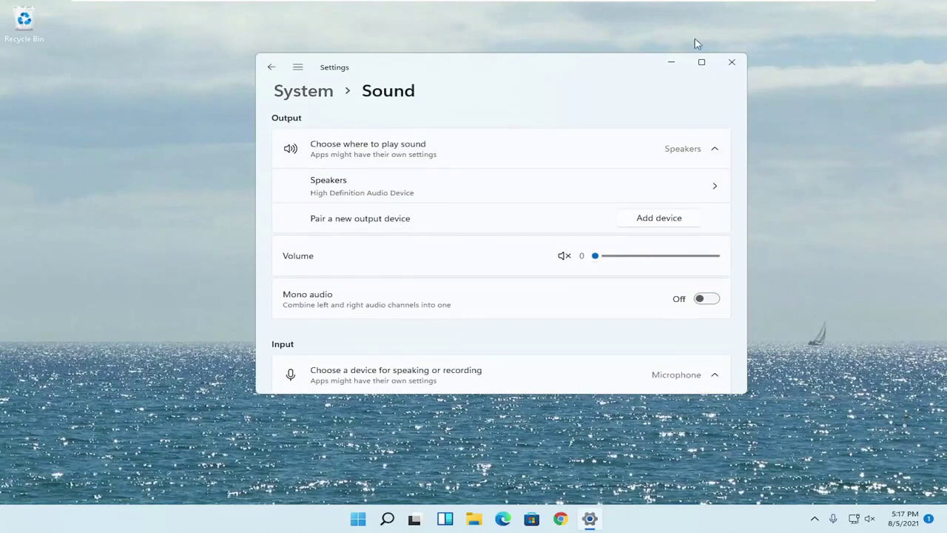
Step: Close Settings, then search 'troubleshoot' and open Troubleshoot > Other troubleshooters
left_click(724, 64)
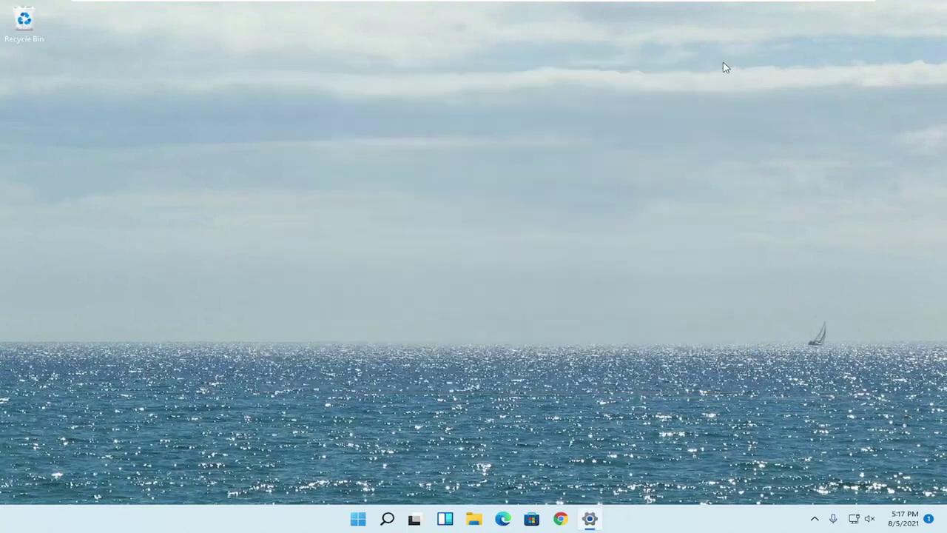
left_click(398, 521)
type("troubleshoot")
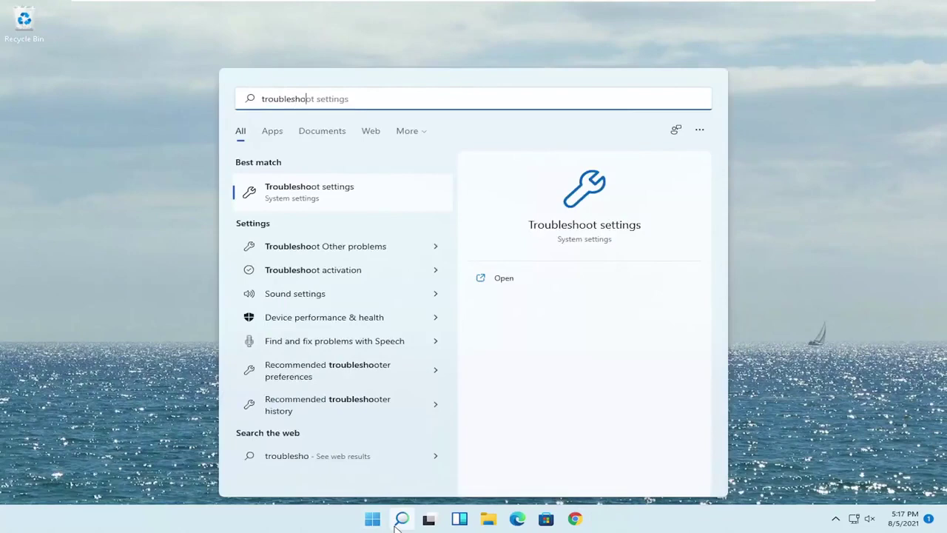
left_click(345, 201)
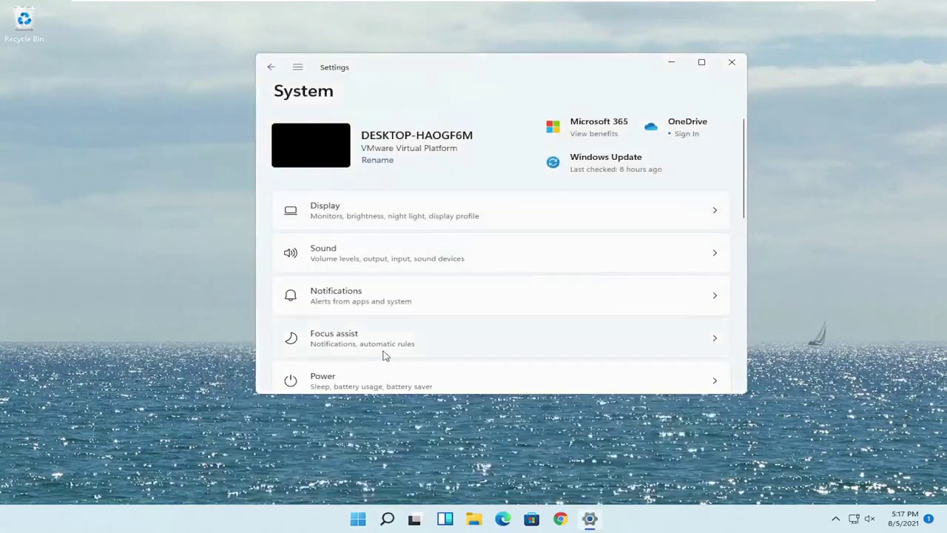
scroll(444, 304, "down", 2)
scroll(444, 315, "down", 3)
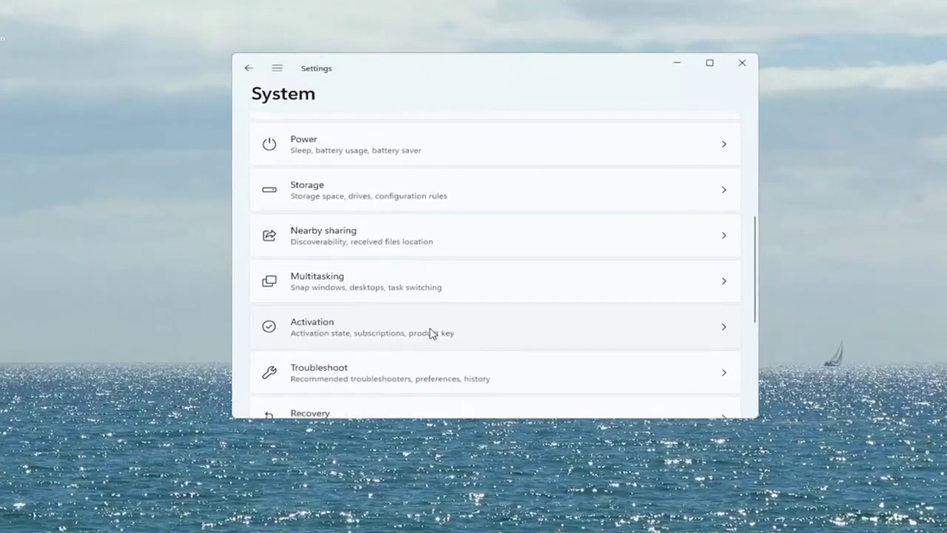
scroll(429, 332, "down", 1)
left_click(351, 366)
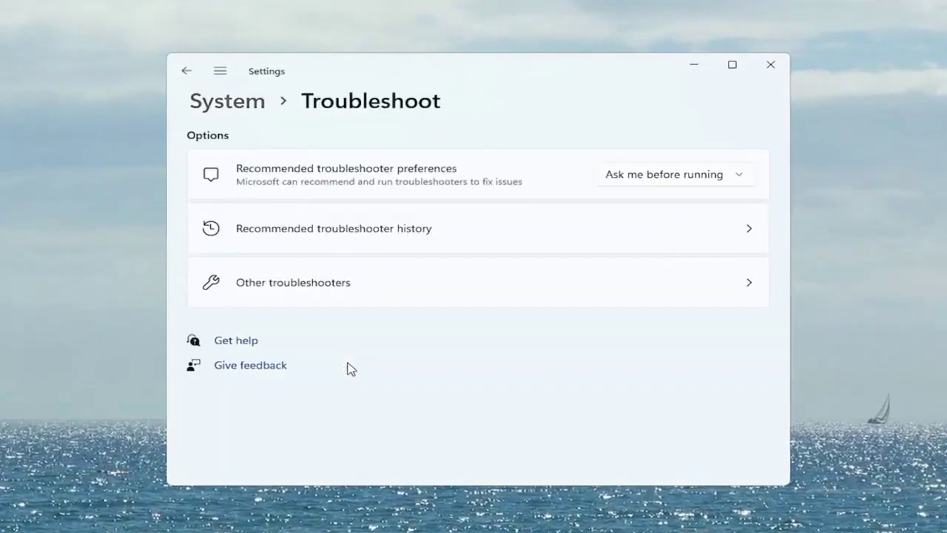
left_click(336, 295)
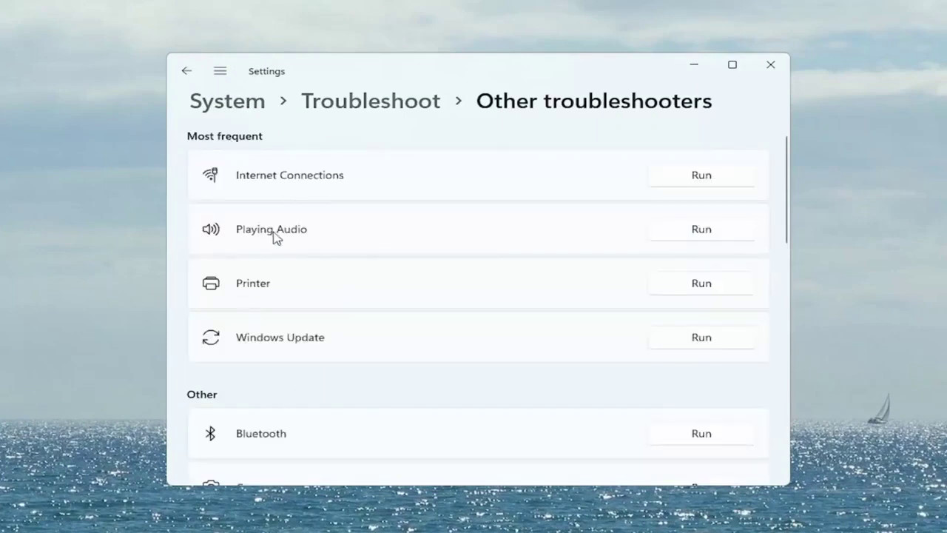
Step: Run the Playing Audio troubleshooter without opening enhancements, finish it, and close Settings
left_click(702, 229)
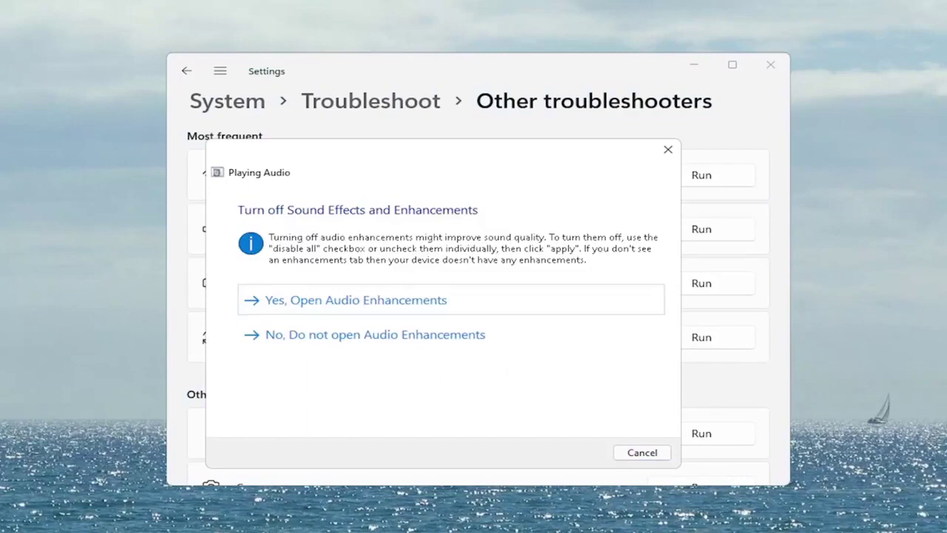
left_click(333, 337)
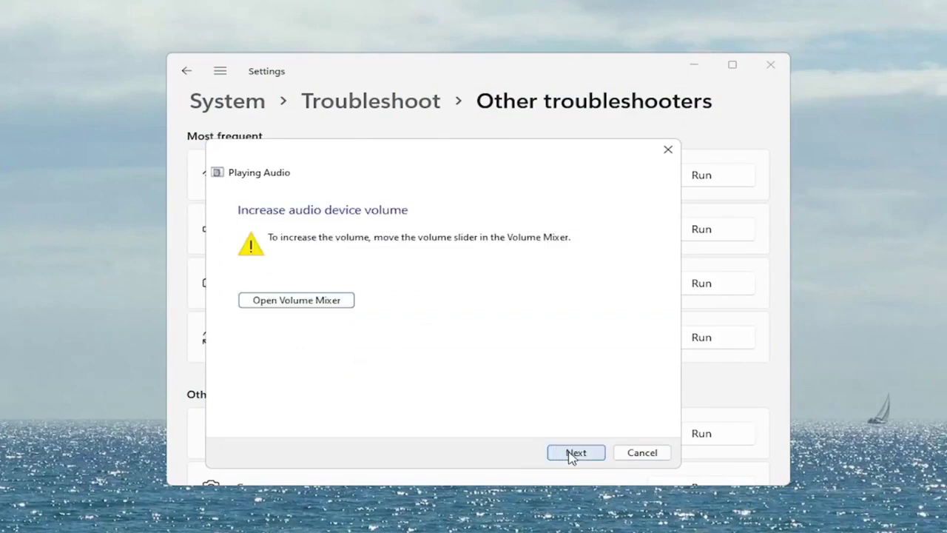
left_click(570, 454)
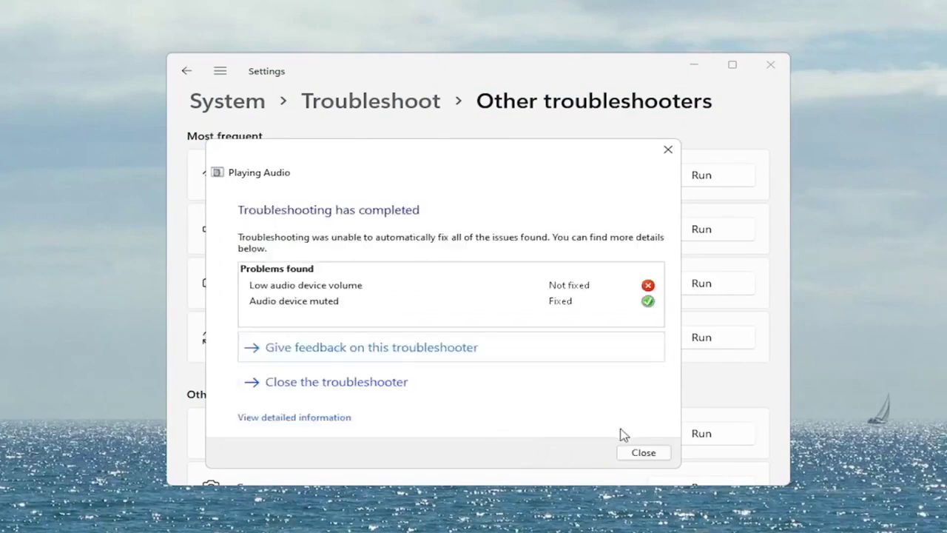
left_click(643, 453)
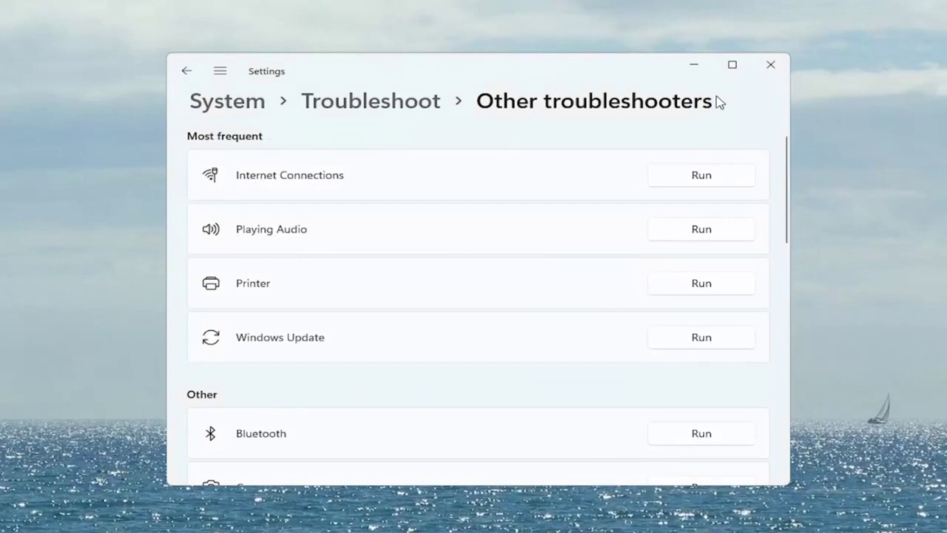
left_click(772, 66)
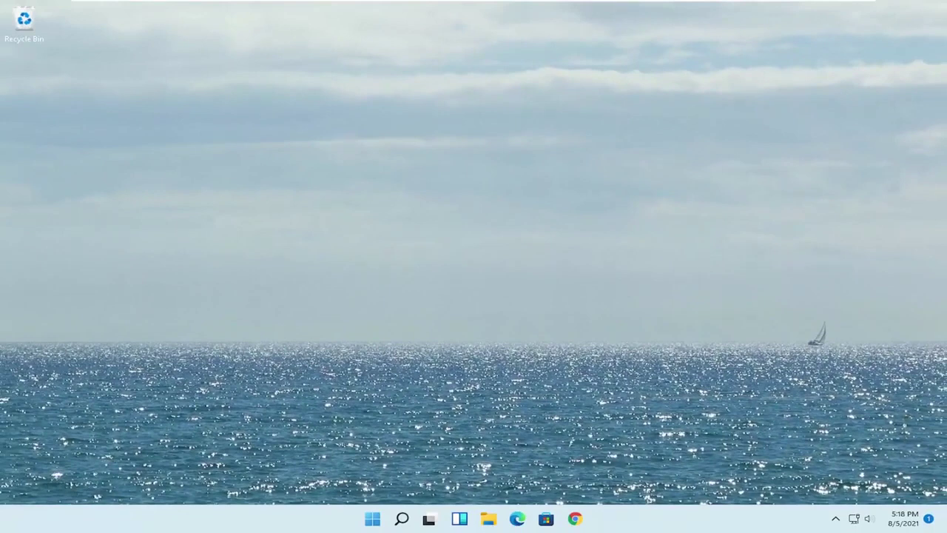
Step: Open Windows Update via search and check for updates, starting the KB5005188 download
left_click(400, 519)
type("up")
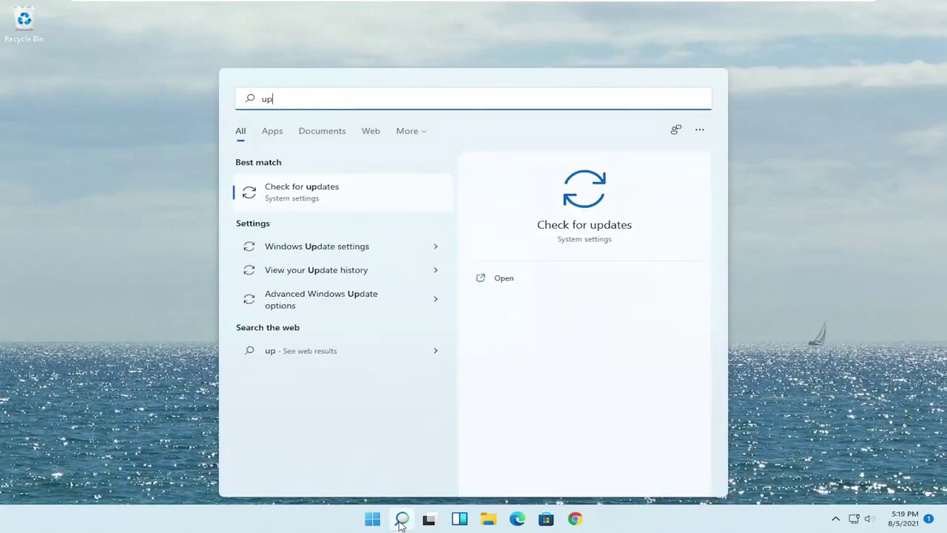
type("date")
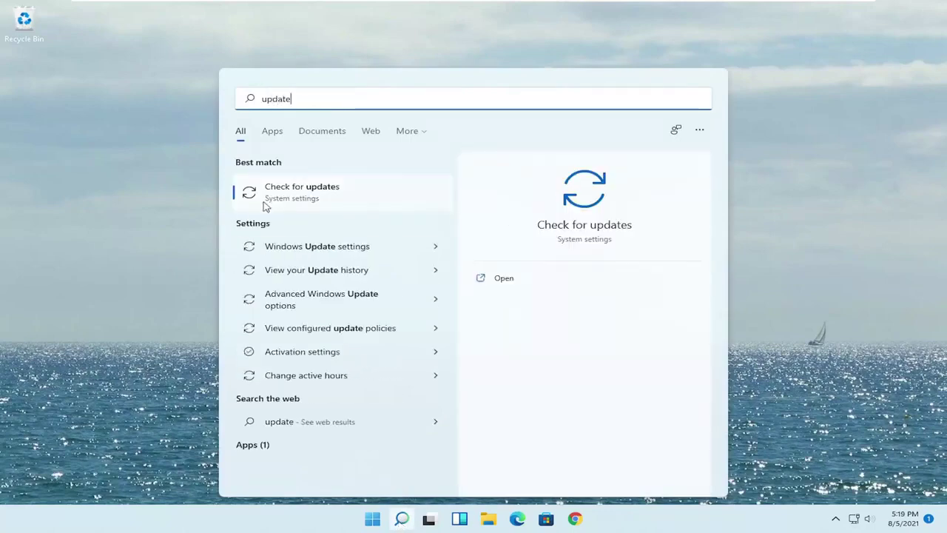
left_click(315, 194)
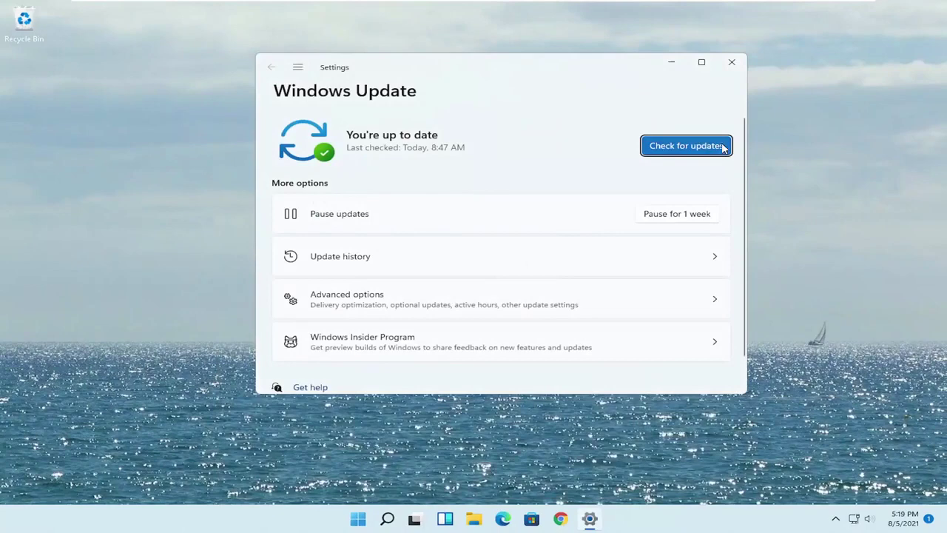
left_click(692, 151)
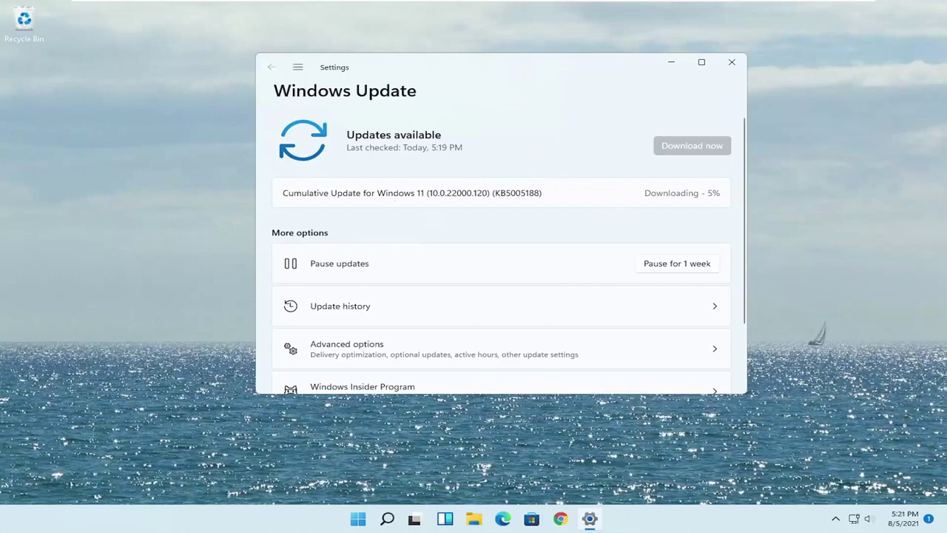
Step: Close the Settings window with the update downloading at 5%, leaving the empty desktop
left_click(731, 65)
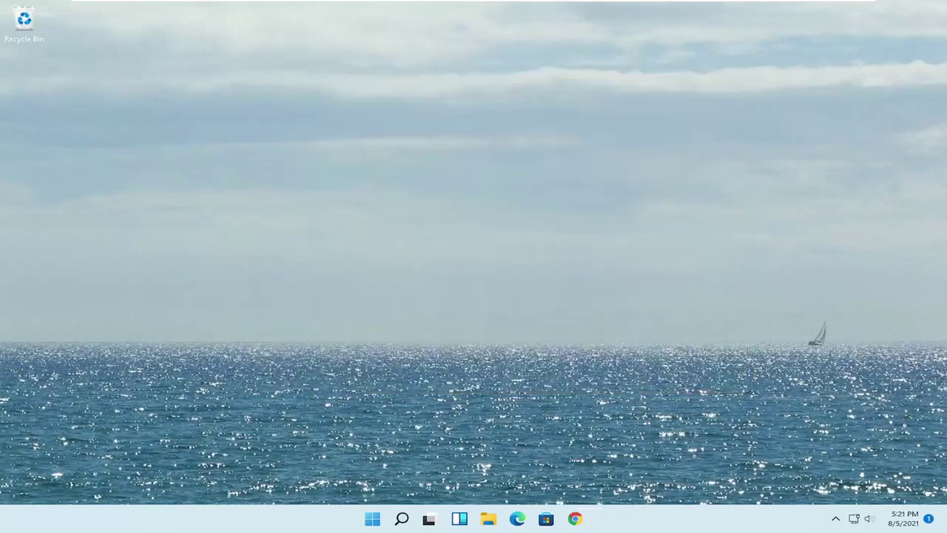